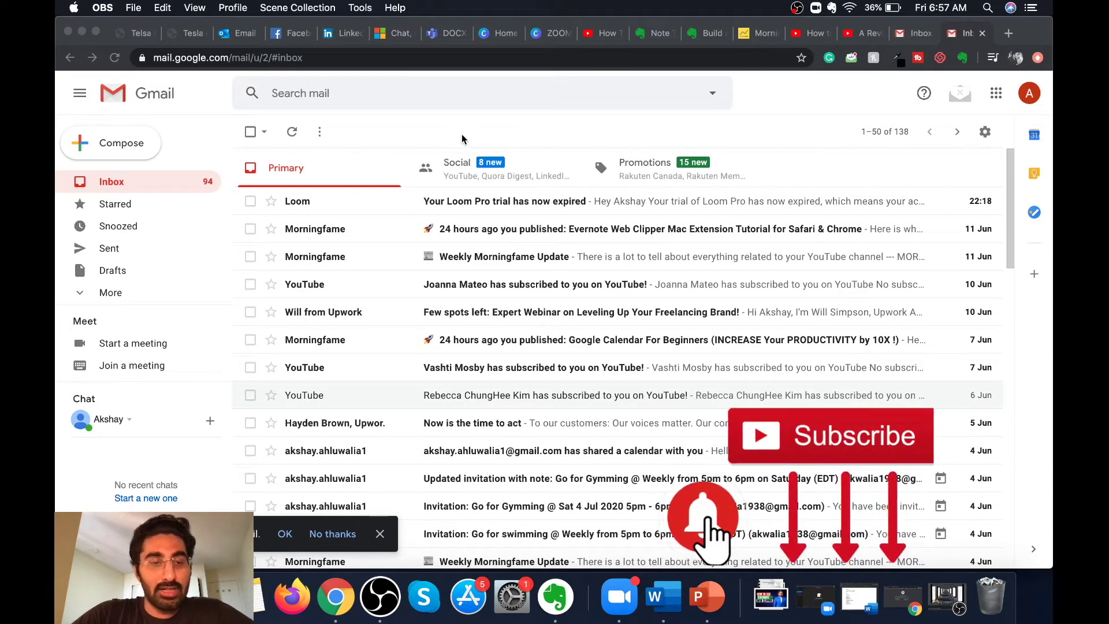
Step: Expand the Gmail sidebar's mailbox list to reveal Important and the other hidden entries
left_click(428, 129)
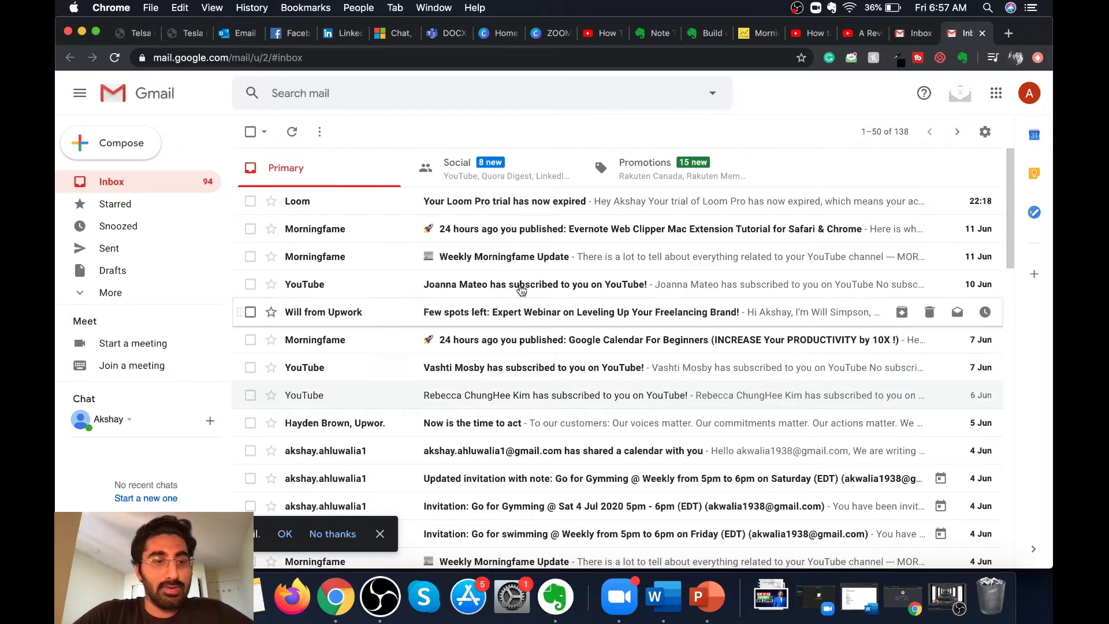
left_click(116, 295)
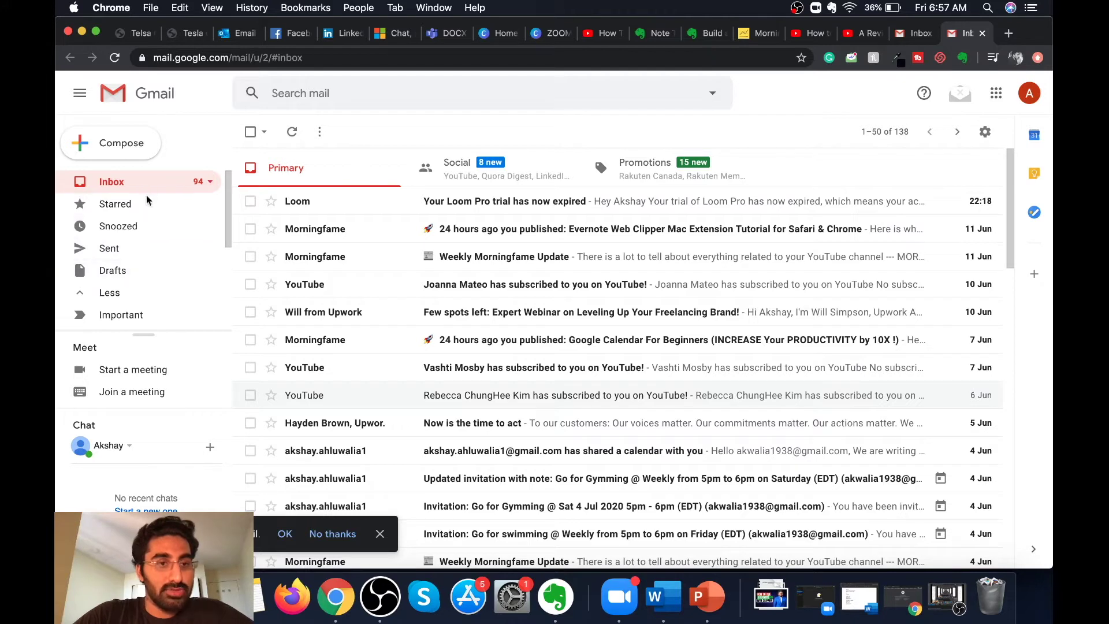
Step: Create a label named 'personal' from the sidebar's Create new label option
scroll(152, 292, "down", 4)
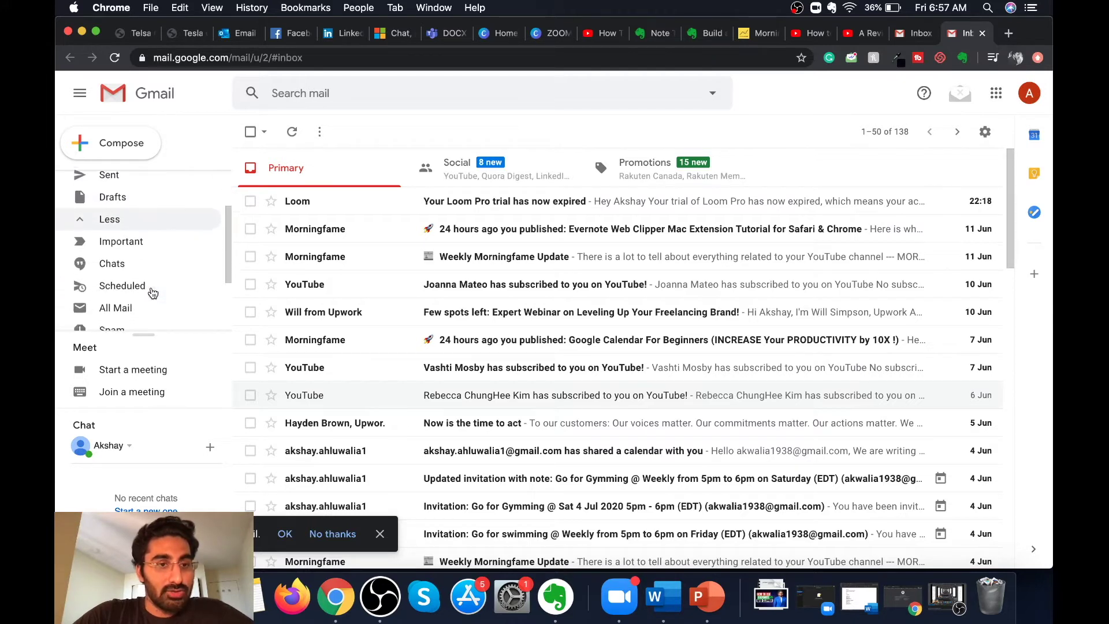
scroll(152, 293, "down", 2)
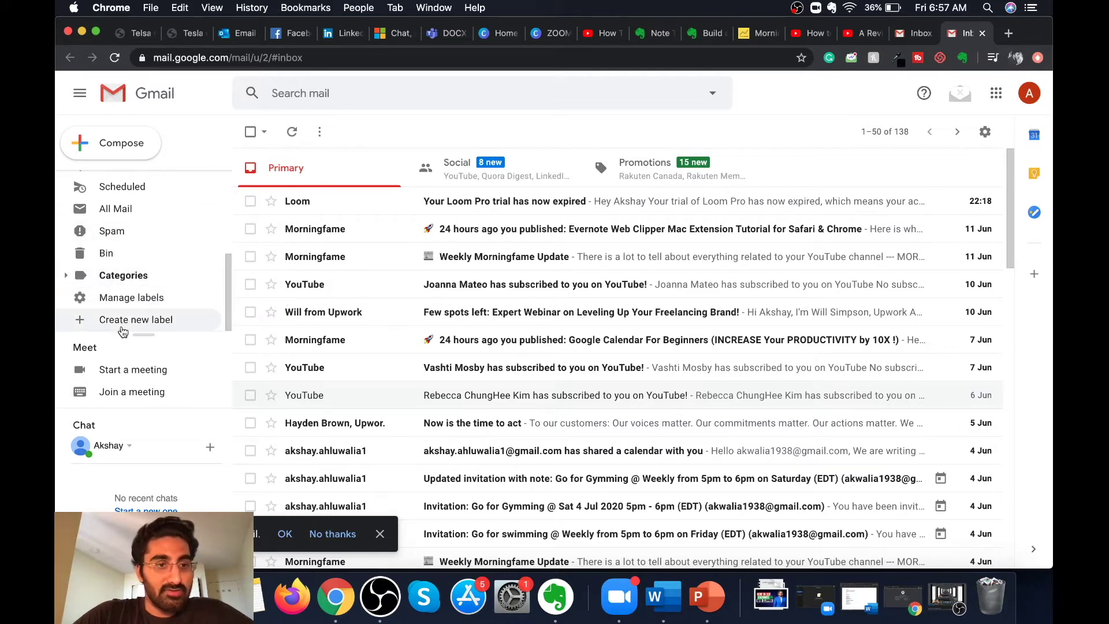
left_click(162, 321)
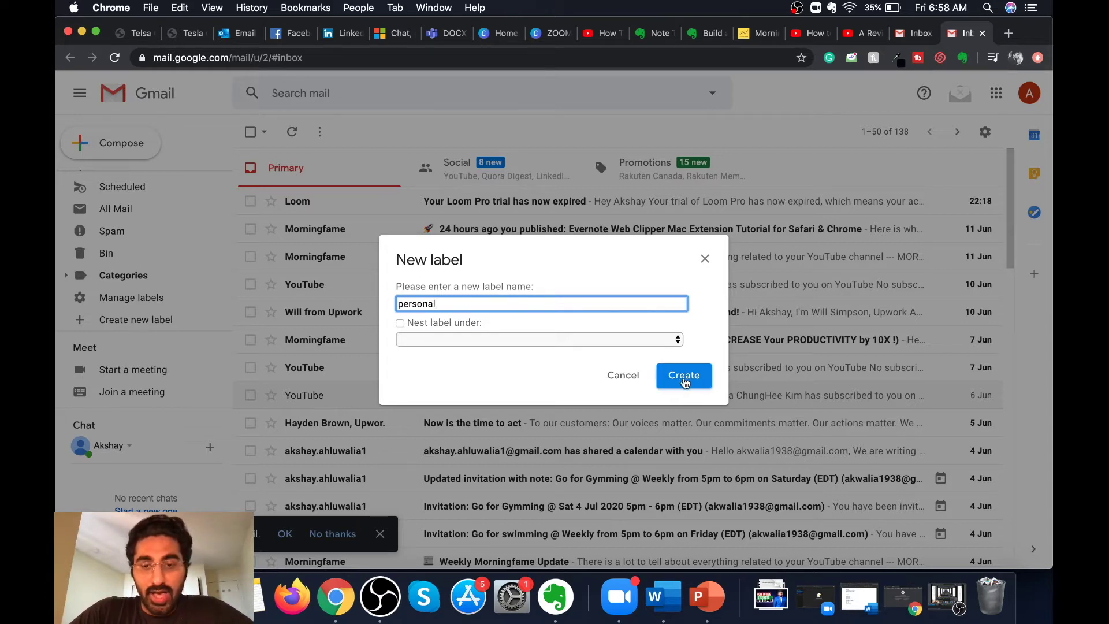
left_click(687, 379)
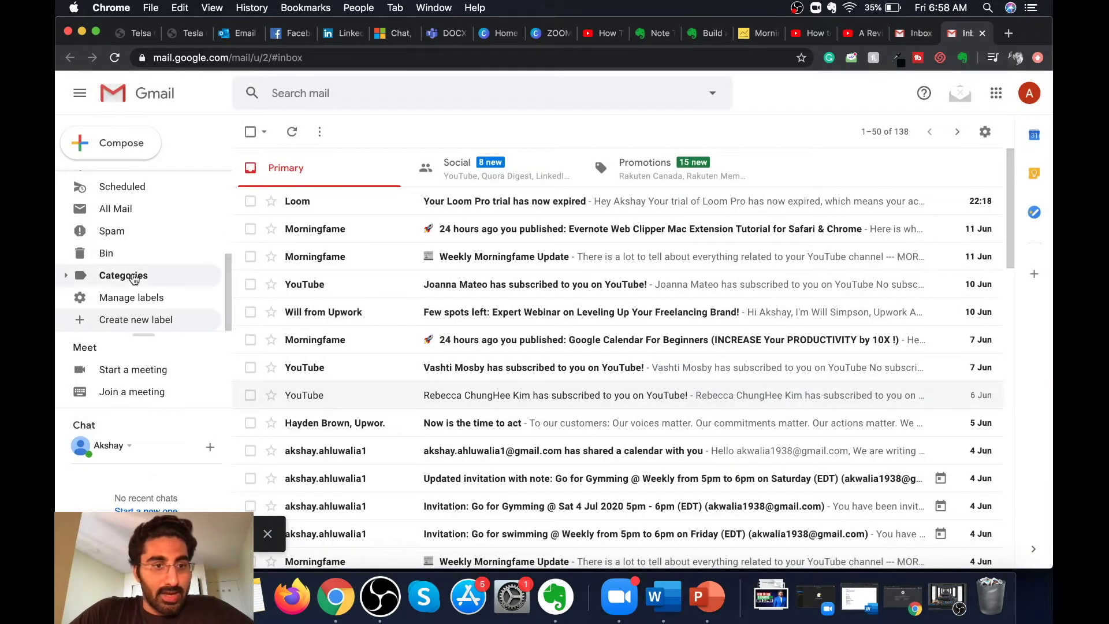
Step: Enlarge the sidebar label area, check personal's Label colour options, then open the empty personal label
scroll(162, 265, "up", 3)
scroll(168, 256, "down", 3)
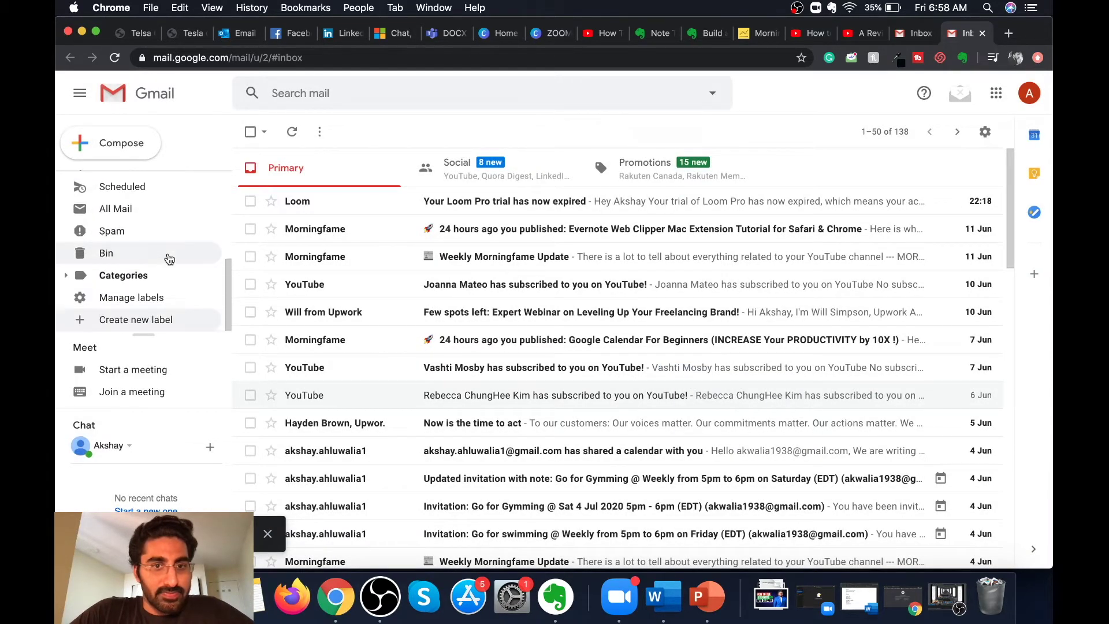
left_click_drag(150, 334, 152, 399)
scroll(161, 347, "up", 3)
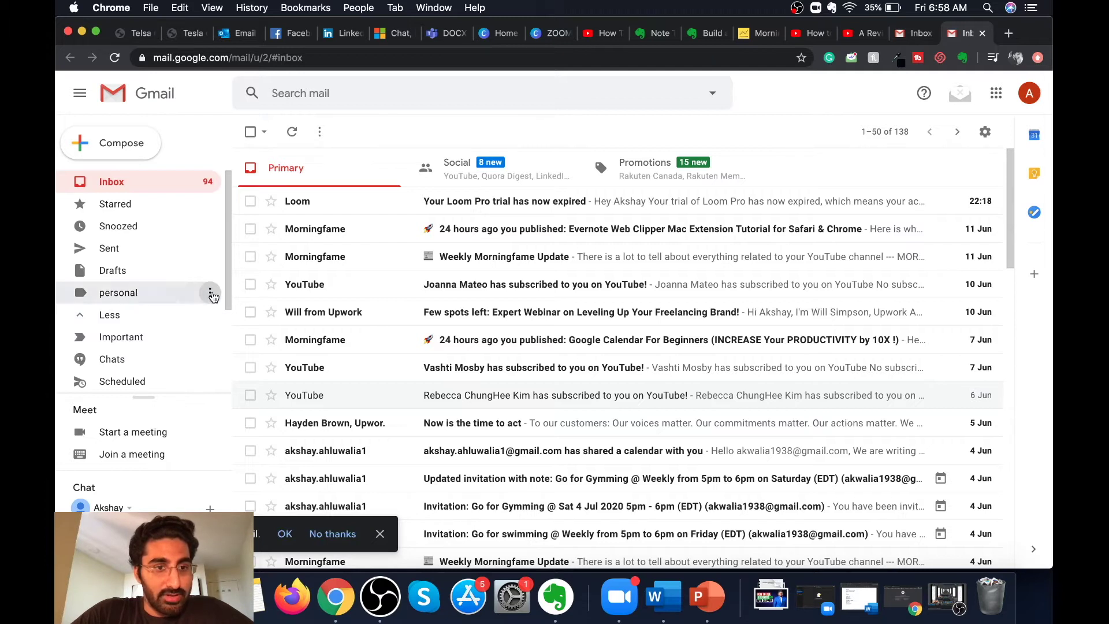
left_click(211, 294)
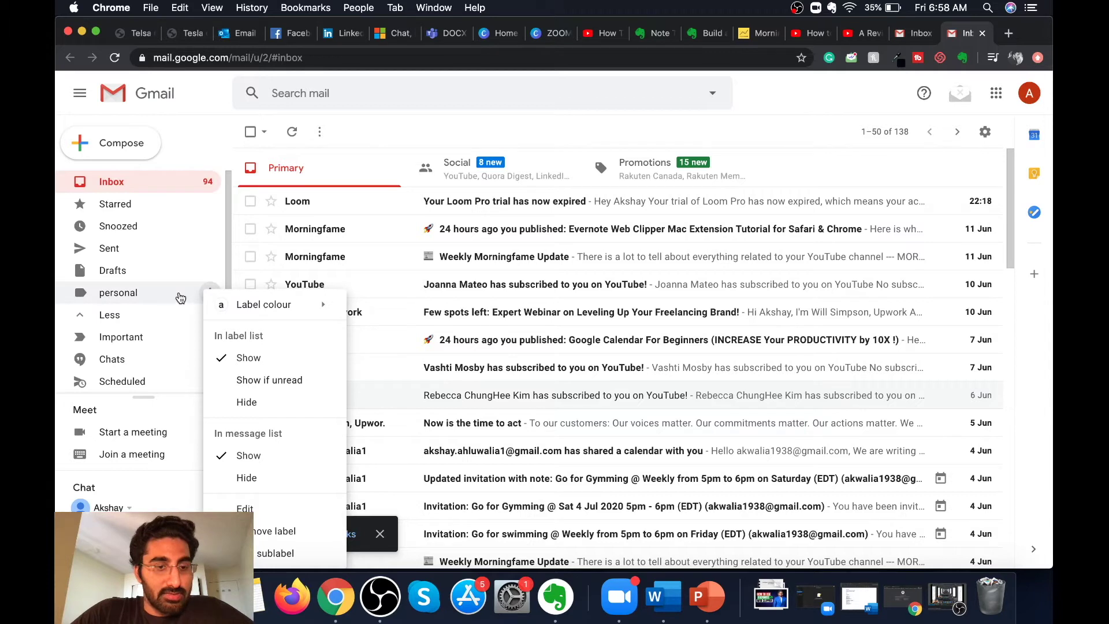
mouse_move(221, 305)
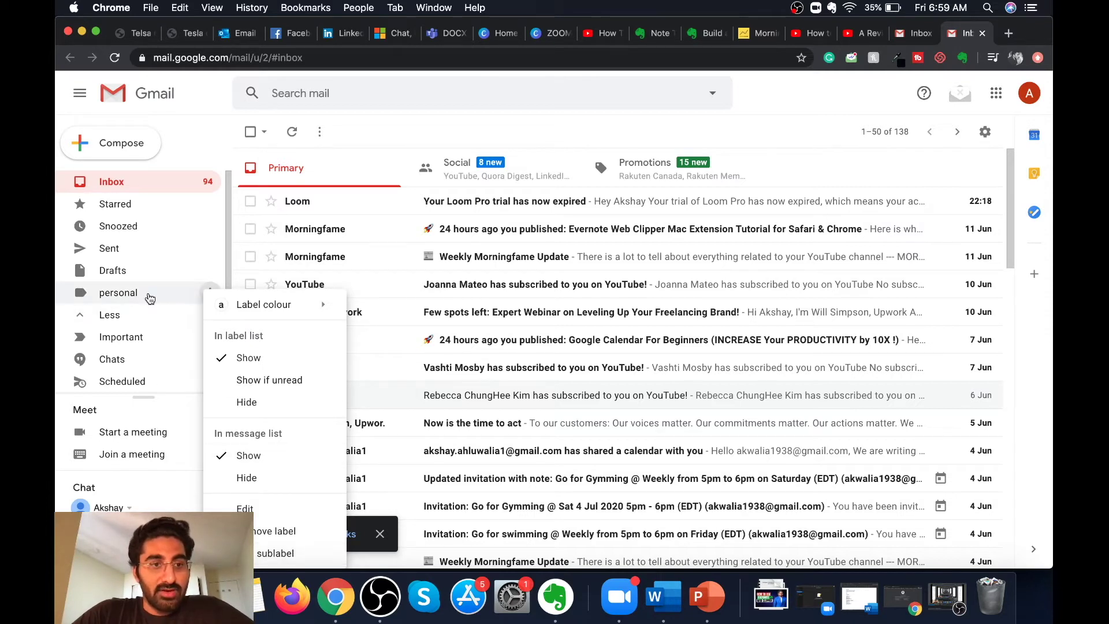
left_click(171, 296)
left_click(170, 297)
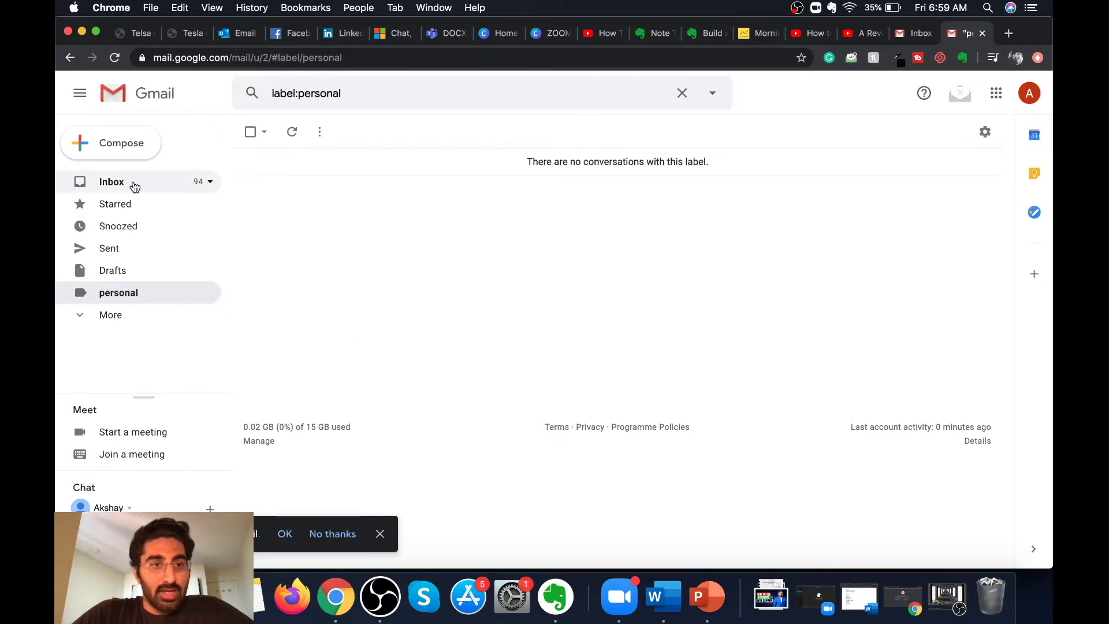
Step: Return to the Inbox, where the Primary category lists 138 conversations
left_click(134, 184)
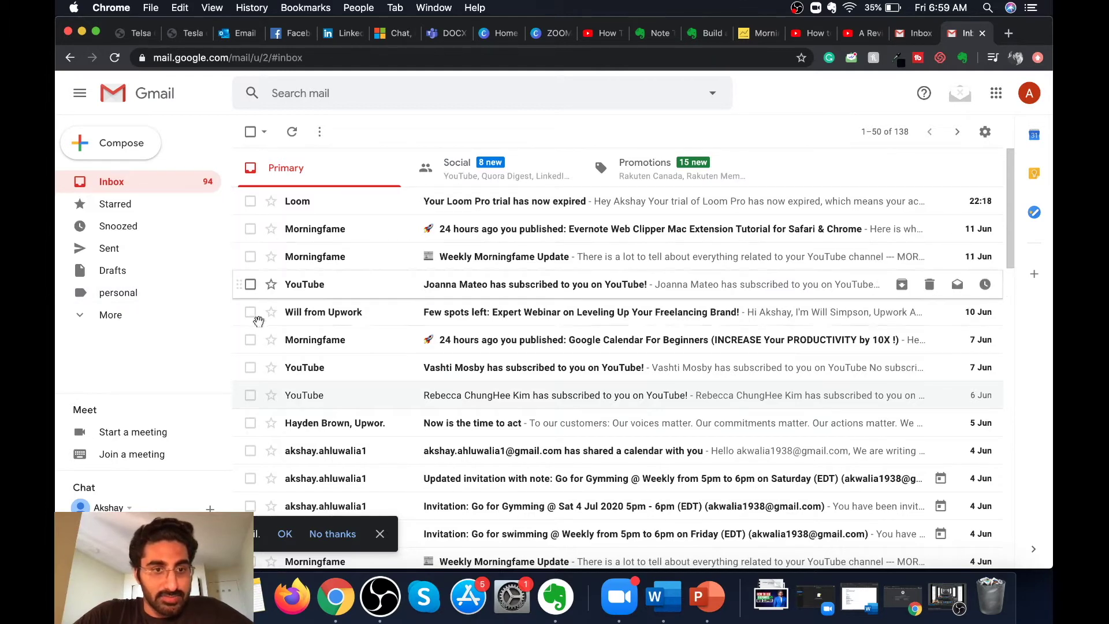
Step: Tag the calendar-share email and the gymming and swimming invitations with 'personal'
scroll(249, 362, "down", 3)
scroll(250, 362, "down", 1)
left_click_drag(132, 292, 375, 299)
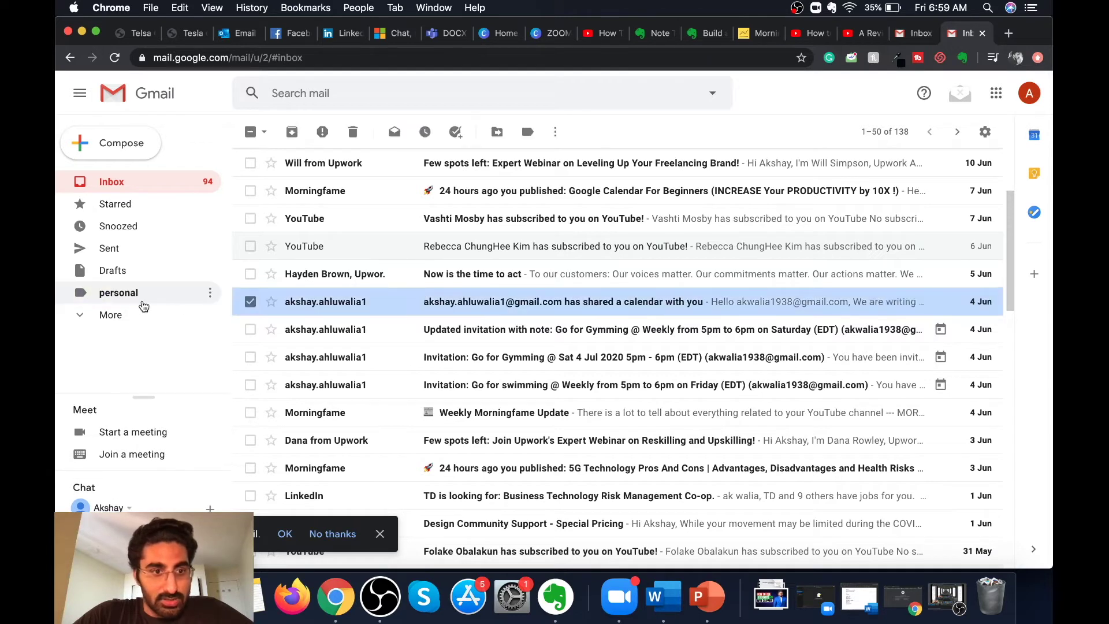
left_click_drag(296, 304, 396, 329)
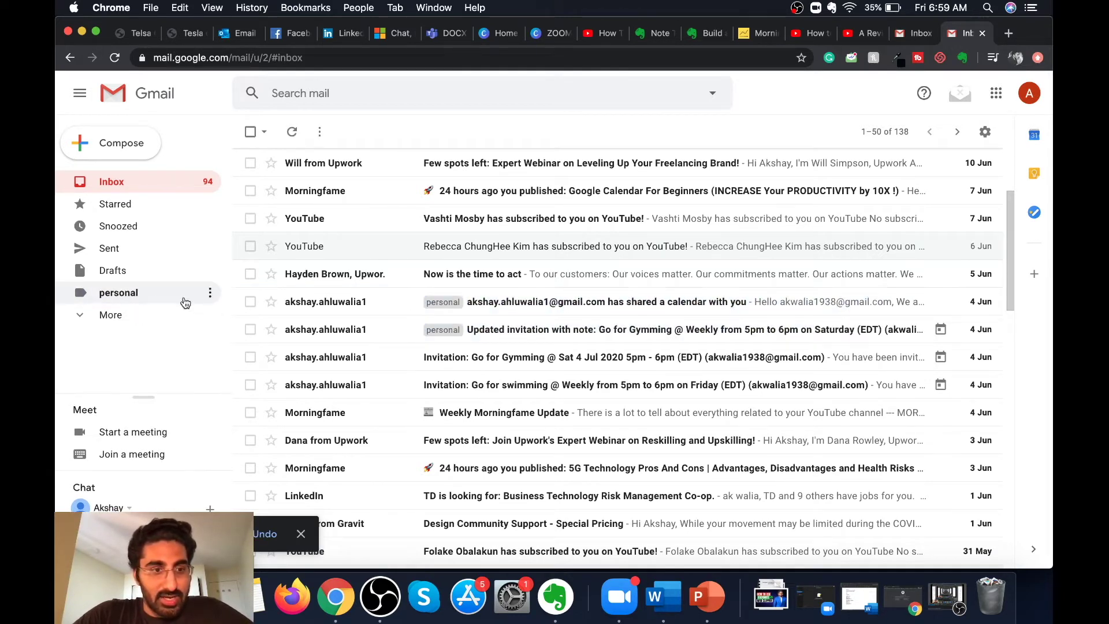
left_click_drag(151, 296, 404, 358)
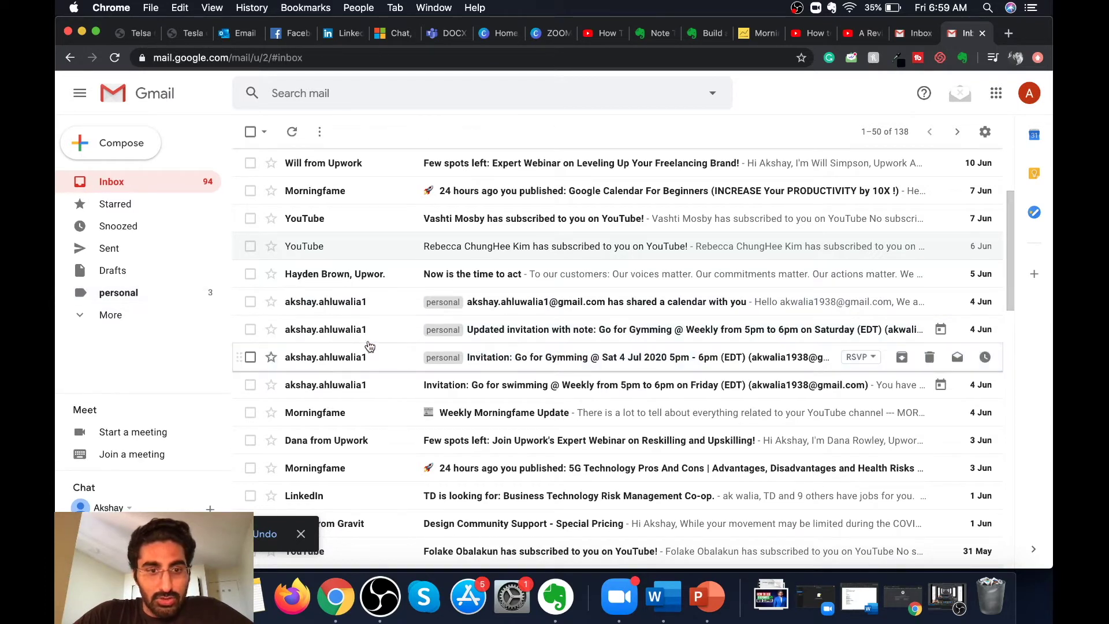
left_click_drag(190, 294, 409, 386)
Step: Tag the LinkedIn job email and one more message as 'personal', bringing its count to 6
scroll(393, 424, "down", 4)
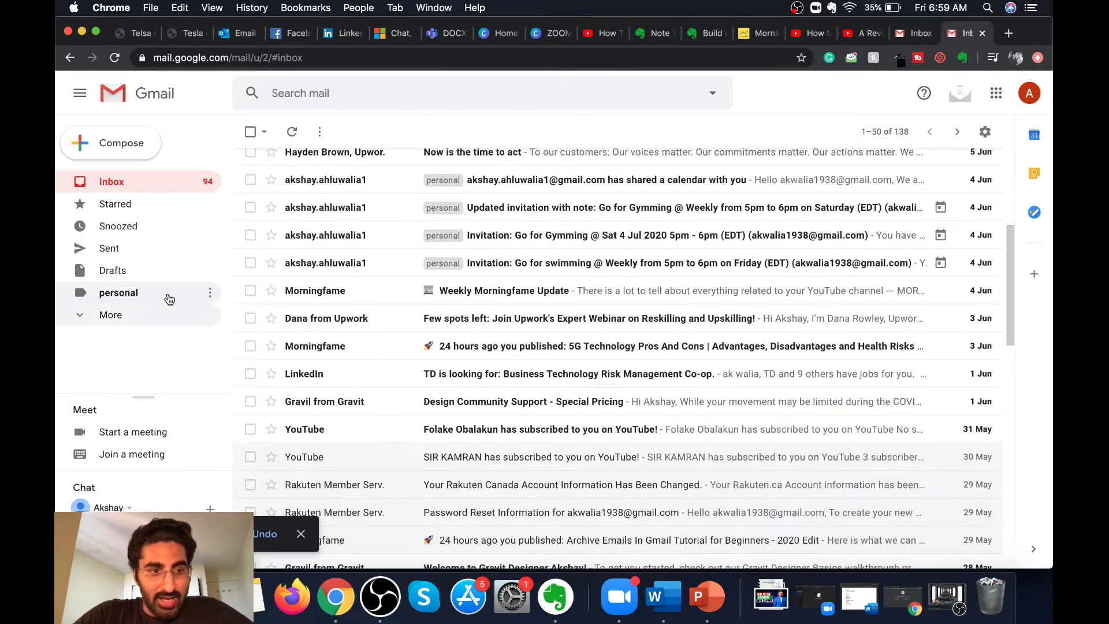
left_click_drag(360, 344, 379, 372)
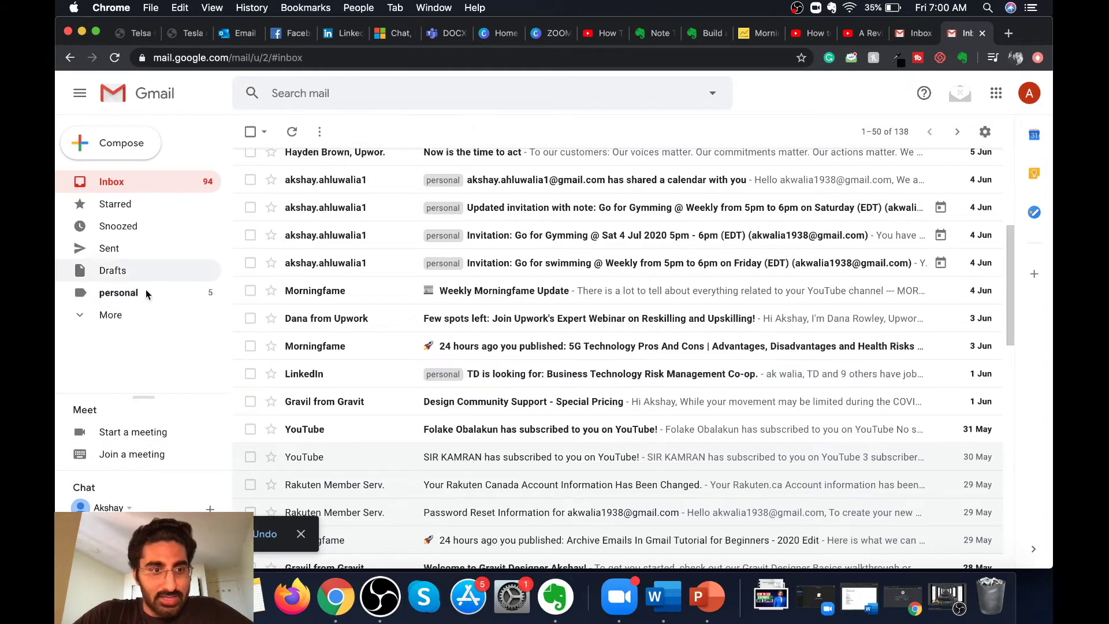
scroll(327, 319, "down", 4)
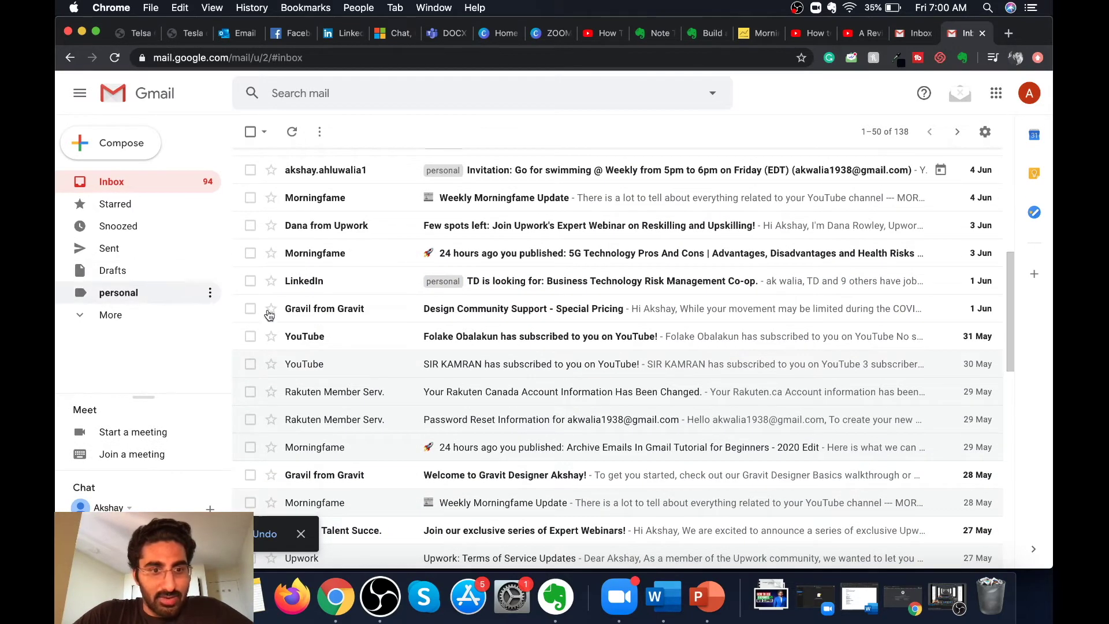
scroll(269, 317, "down", 3)
scroll(271, 320, "down", 1)
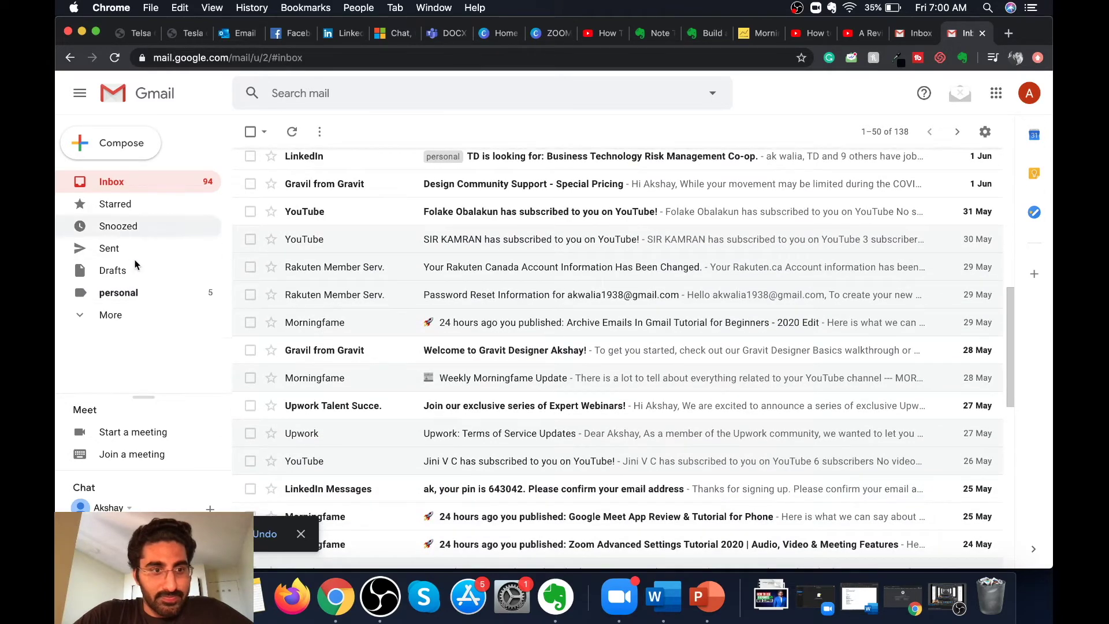
mouse_move(359, 353)
left_mouse_down()
mouse_move(373, 369)
mouse_move(373, 353)
left_mouse_up()
scroll(408, 420, "up", 7)
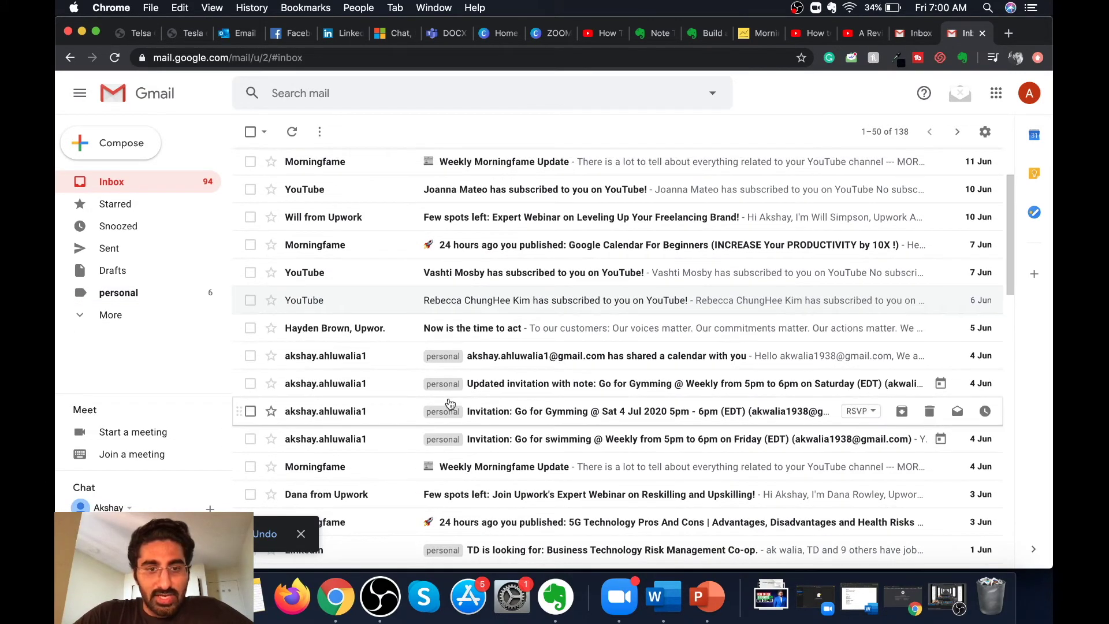
scroll(457, 437, "down", 2)
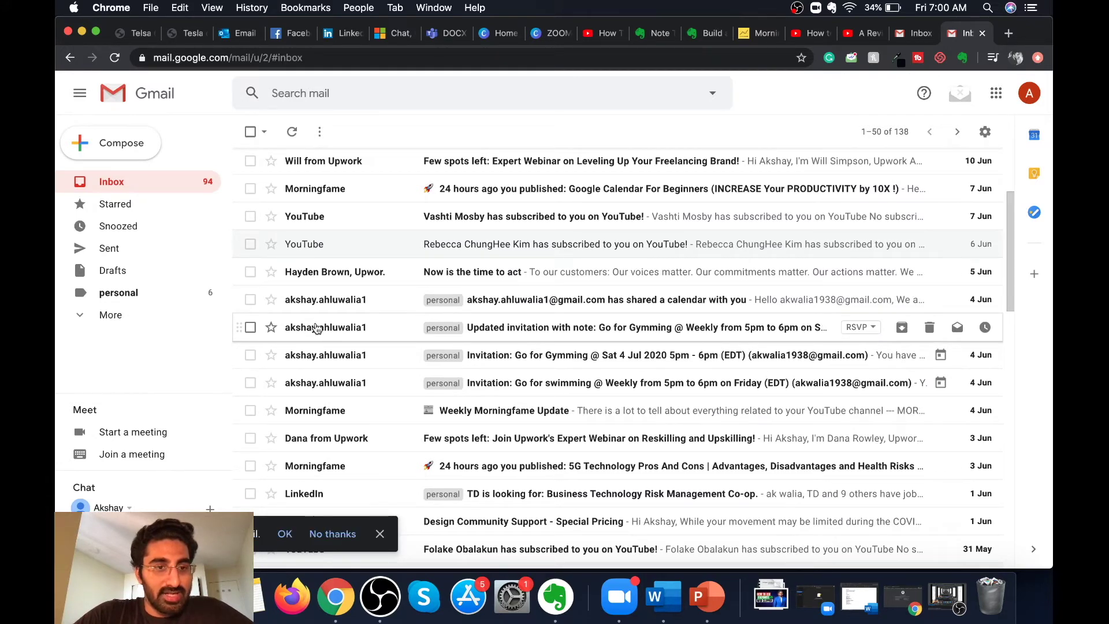
left_click(121, 295)
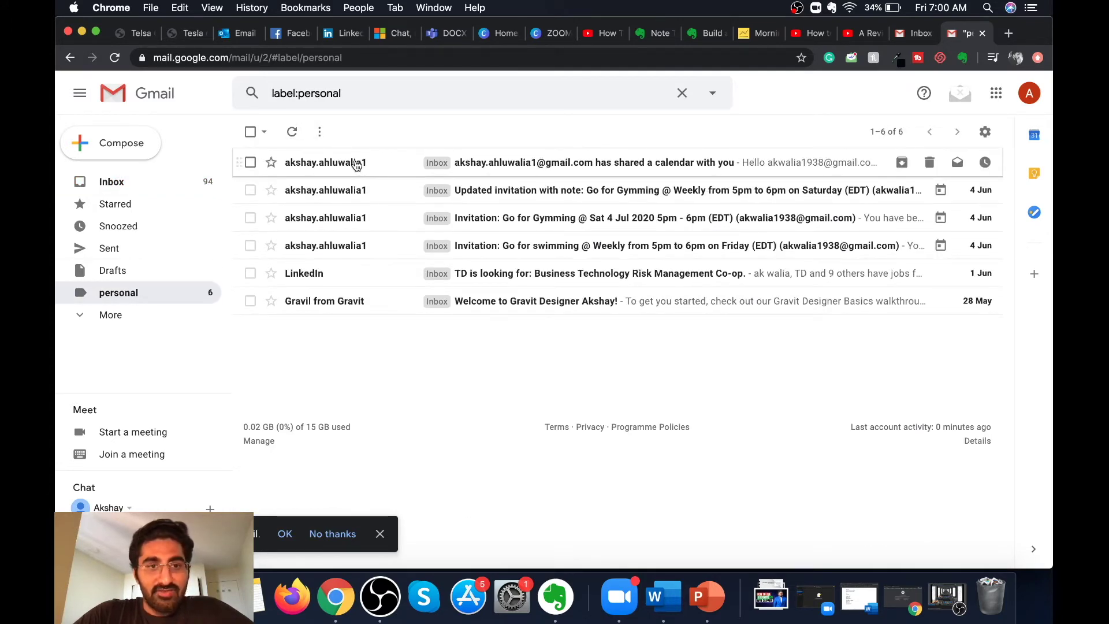
mouse_move(357, 165)
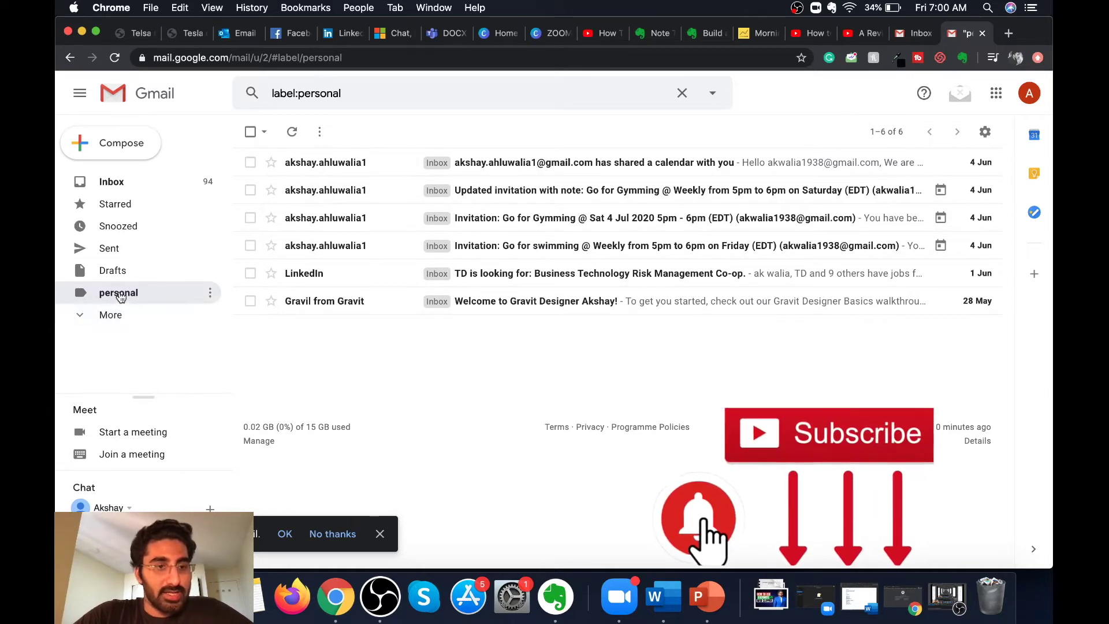
left_click(113, 318)
Step: Create a label named 'Professional', fixing a typo in the name, and return to the inbox
scroll(121, 329, "down", 3)
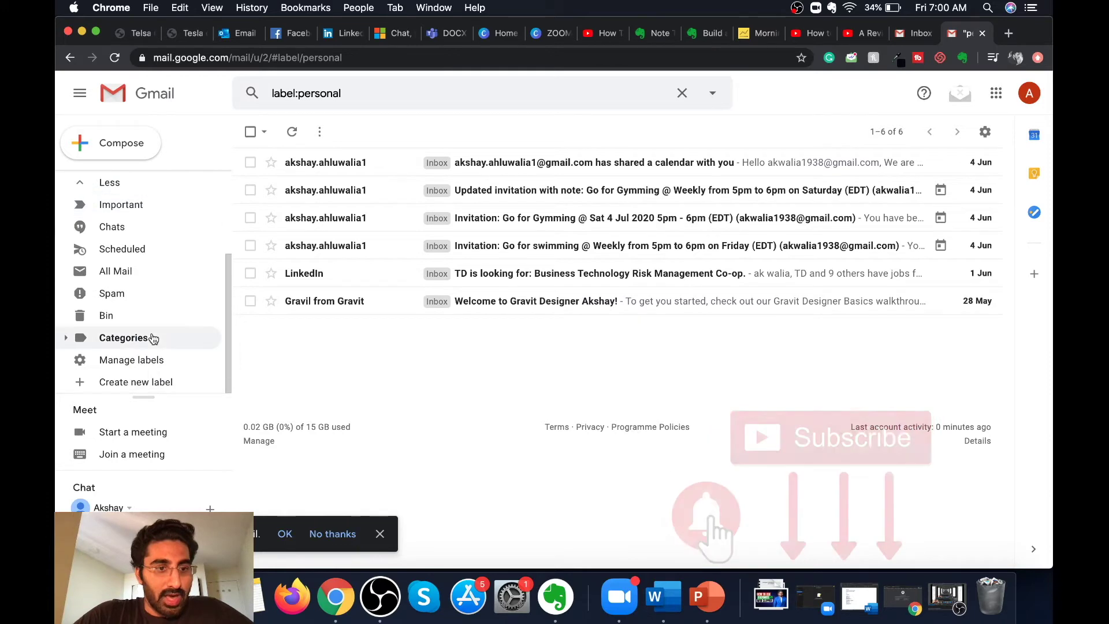
left_click(136, 381)
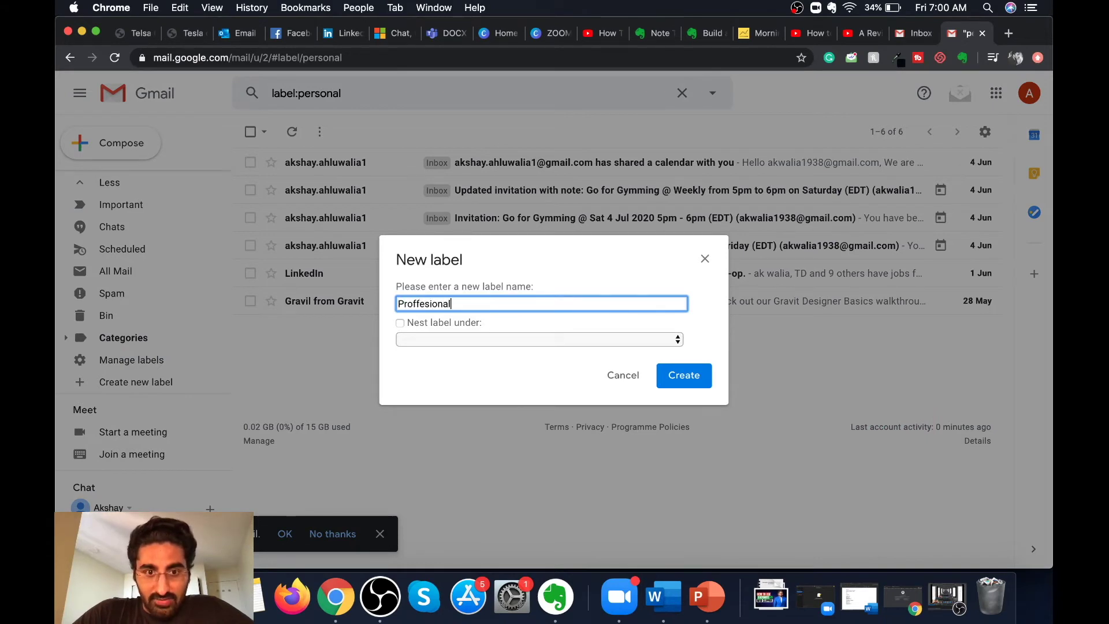
key("BackSpace")
key("BackSpace")
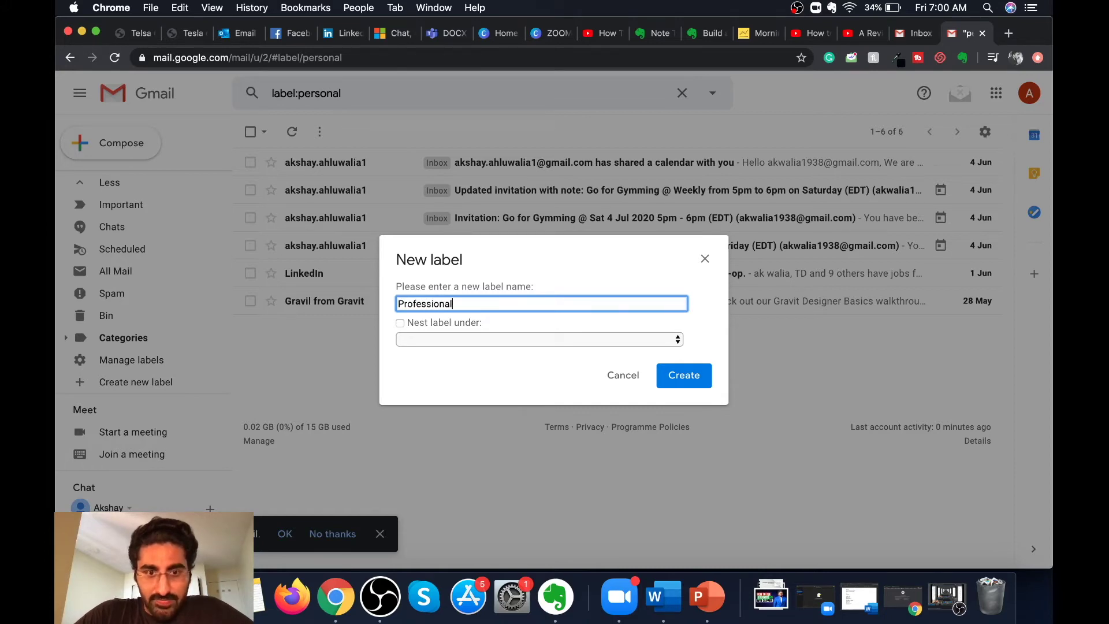
left_click(683, 376)
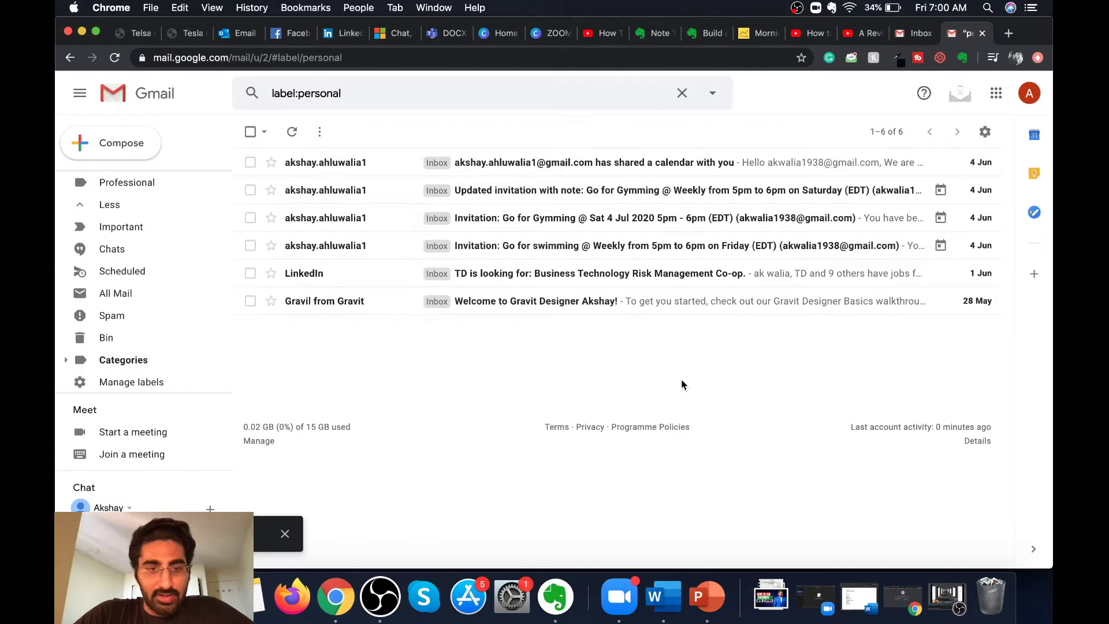
scroll(144, 287, "up", 3)
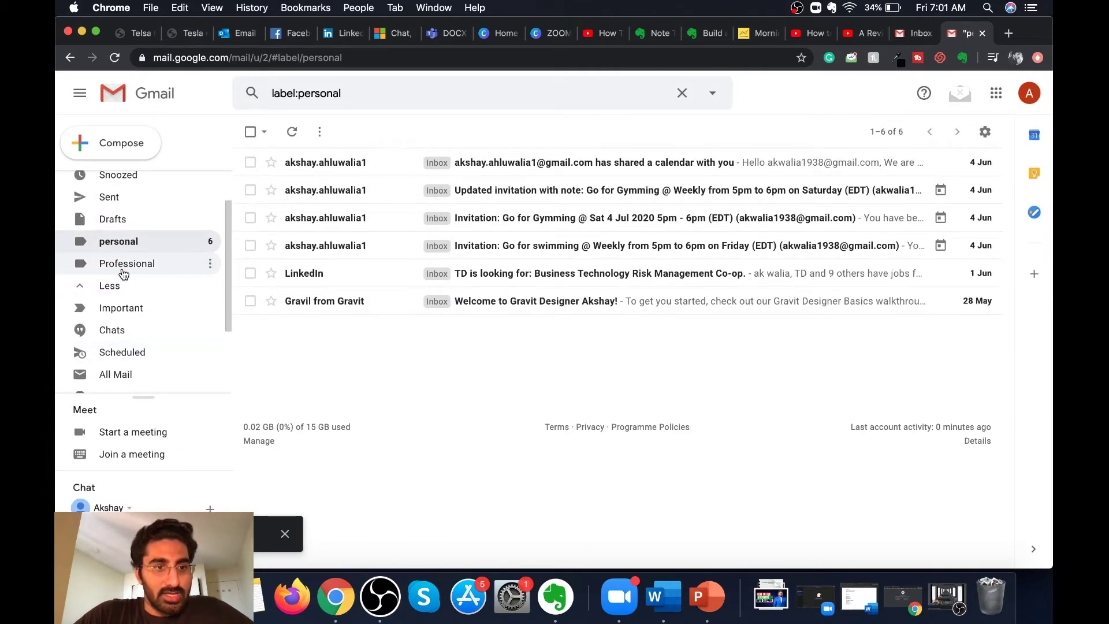
scroll(136, 260, "up", 2)
left_click(130, 183)
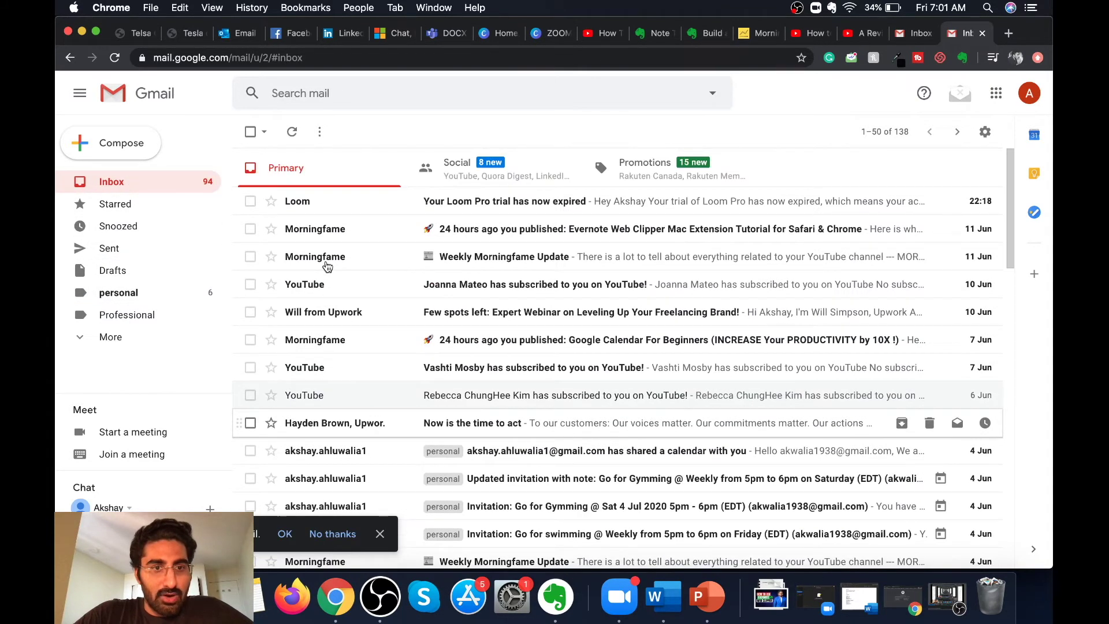
Step: Tag the Evernote, Weekly Update and Google Calendar Morningfame emails plus two YouTube subscriber emails as 'Professional'
left_click_drag(137, 317, 383, 229)
left_click_drag(183, 313, 369, 254)
left_click_drag(126, 317, 382, 280)
left_click_drag(141, 317, 359, 372)
left_click_drag(140, 317, 372, 339)
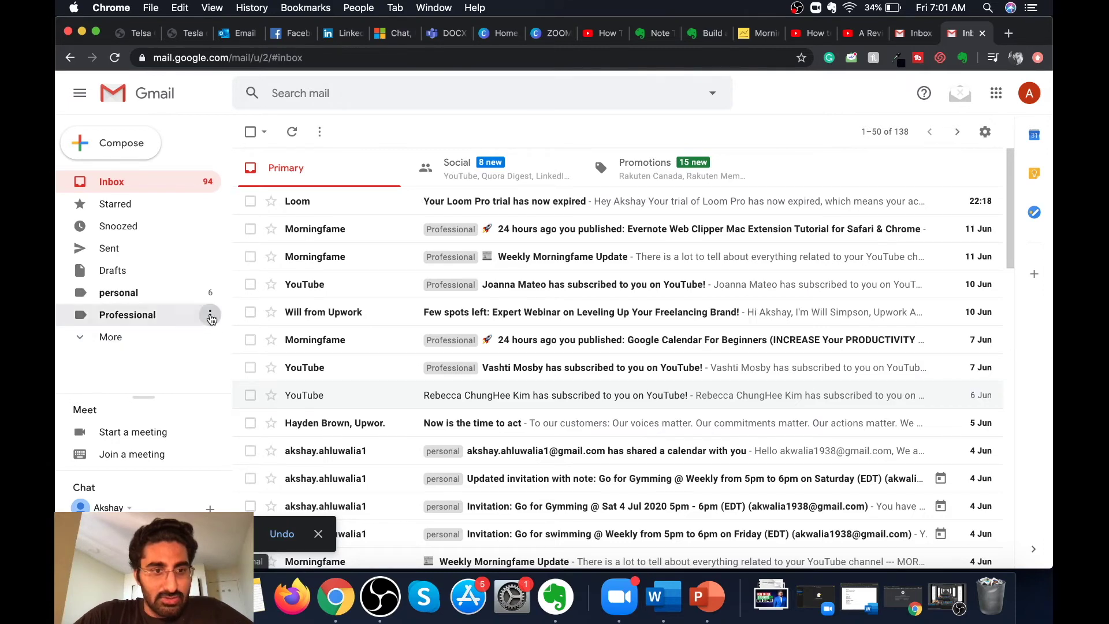
Step: Choose the red swatch under Label colour for Professional and check its five tagged emails
left_click(210, 314)
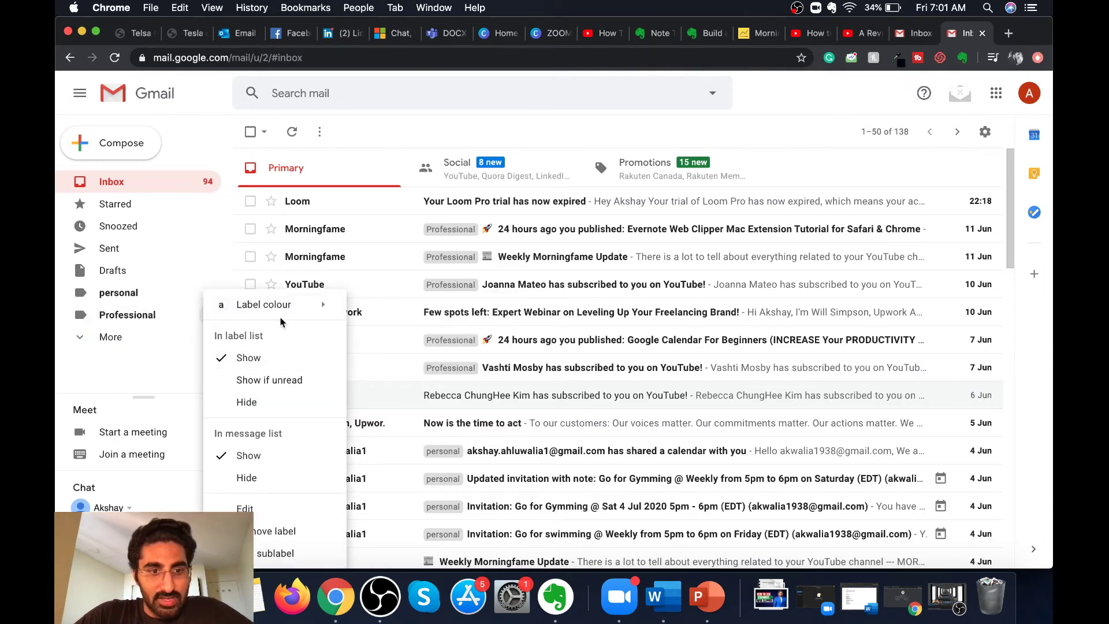
mouse_move(286, 308)
left_click(470, 345)
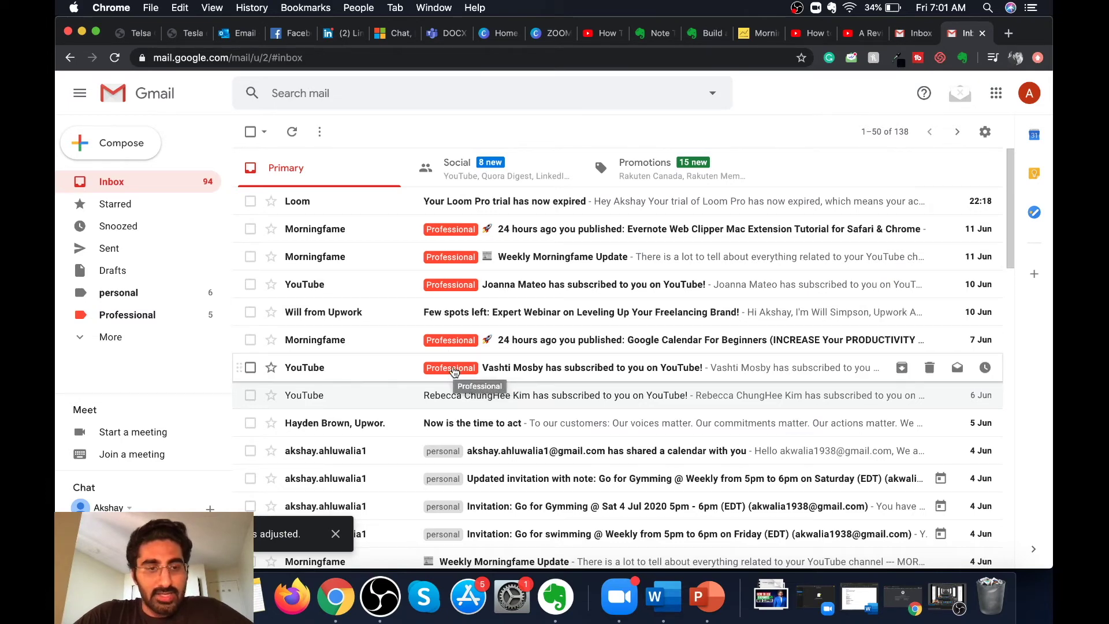
scroll(456, 410, "down", 3)
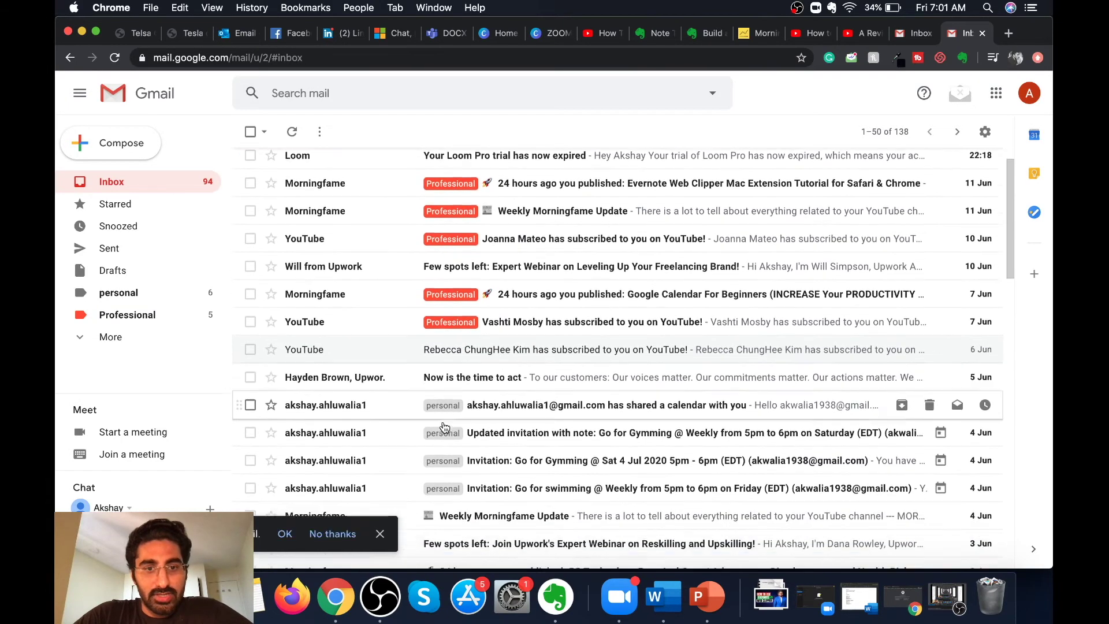
scroll(444, 428, "down", 3)
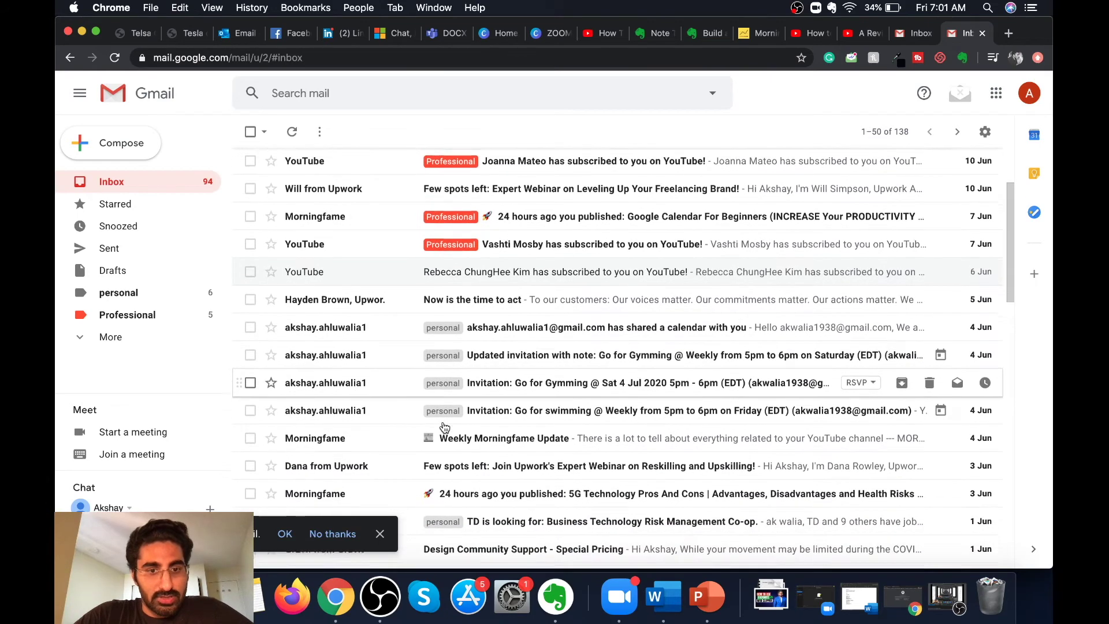
scroll(444, 427, "up", 6)
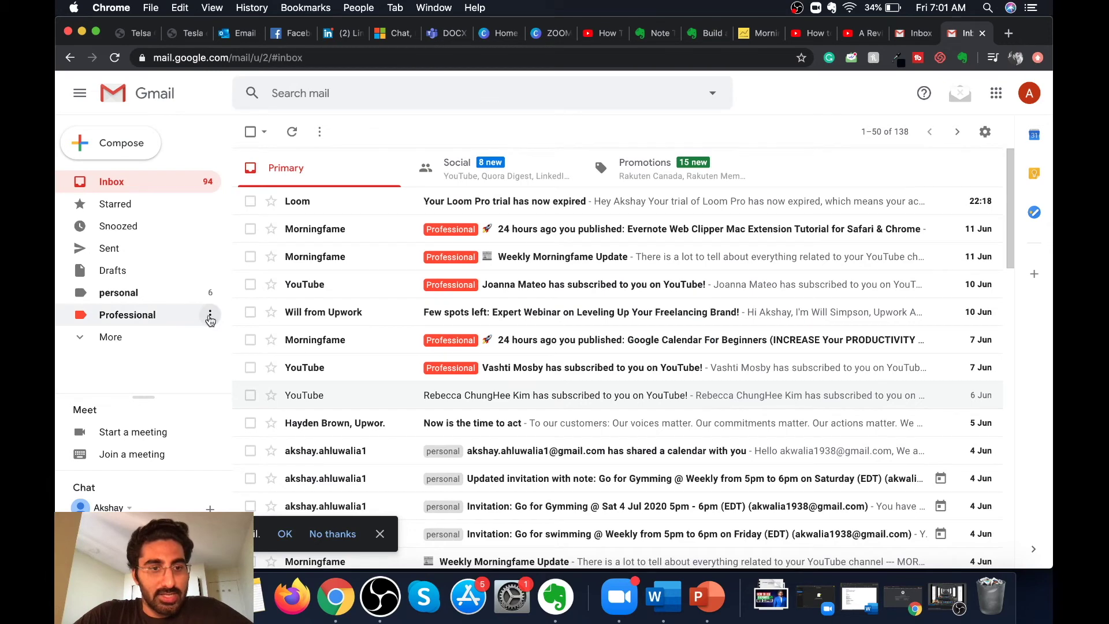
Step: Add sublabel 'Upwork' under Professional and drop it onto the Upwork webinar email
left_click(210, 317)
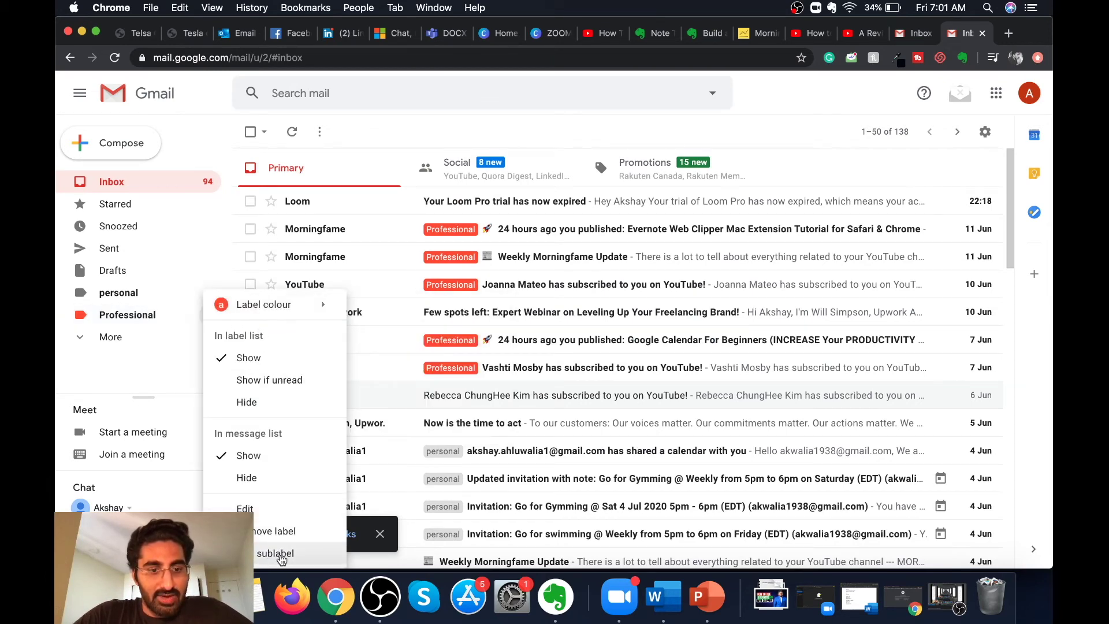
left_click(276, 553)
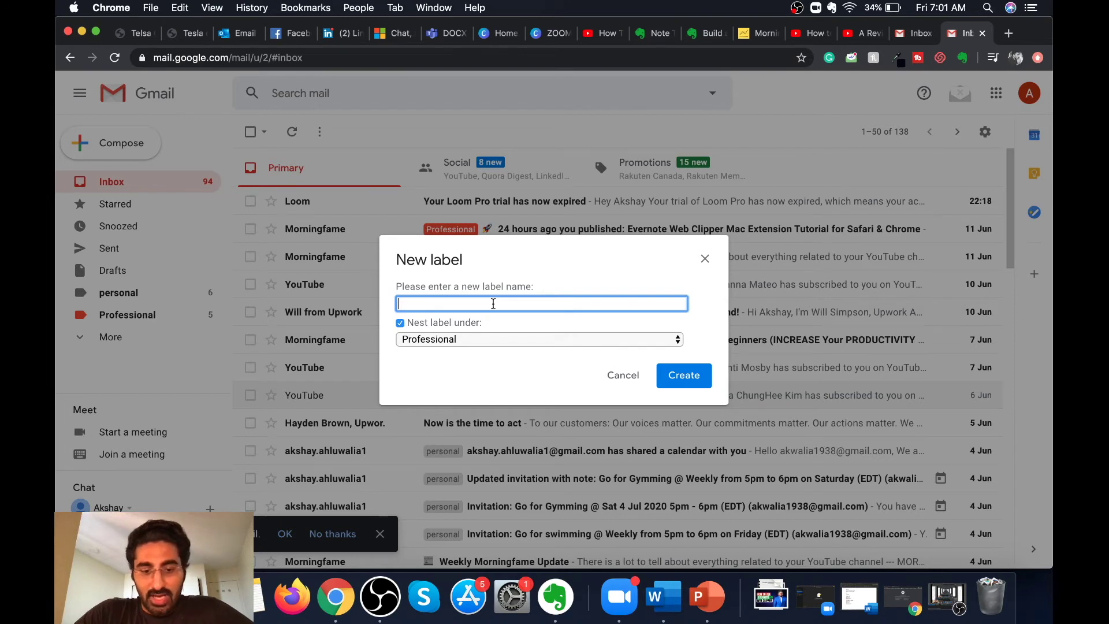
type("Upwork")
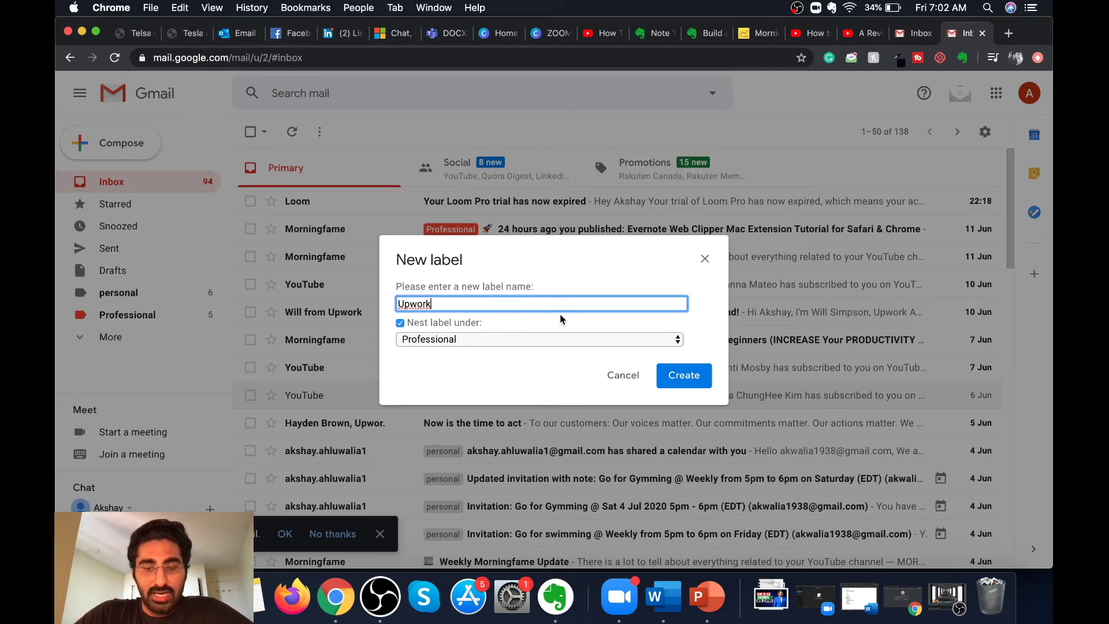
left_click(681, 372)
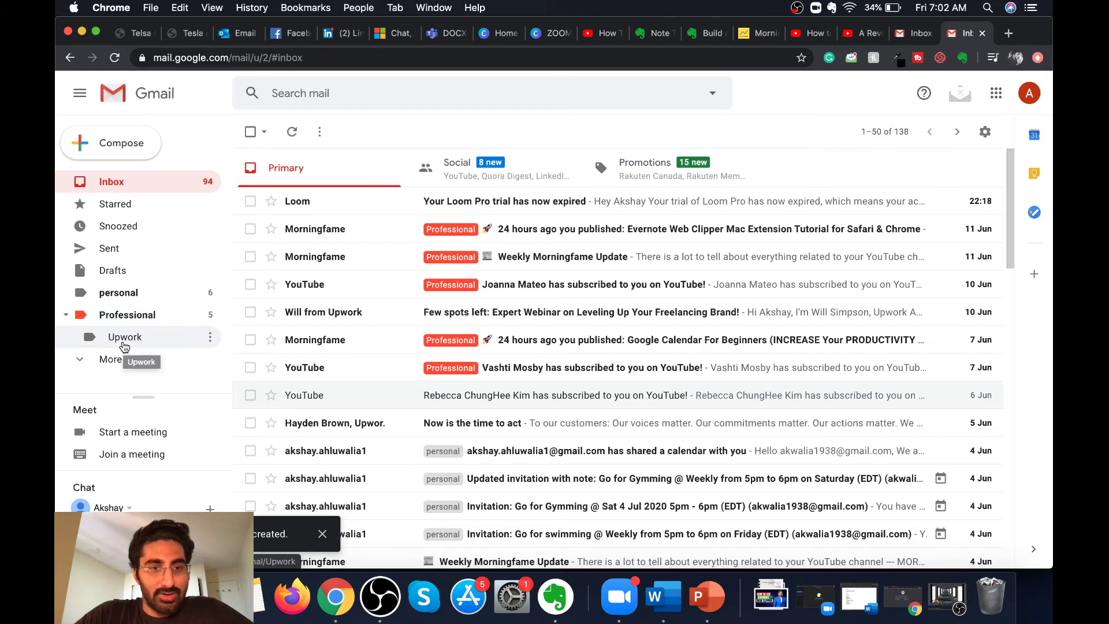
left_click_drag(124, 345, 378, 315)
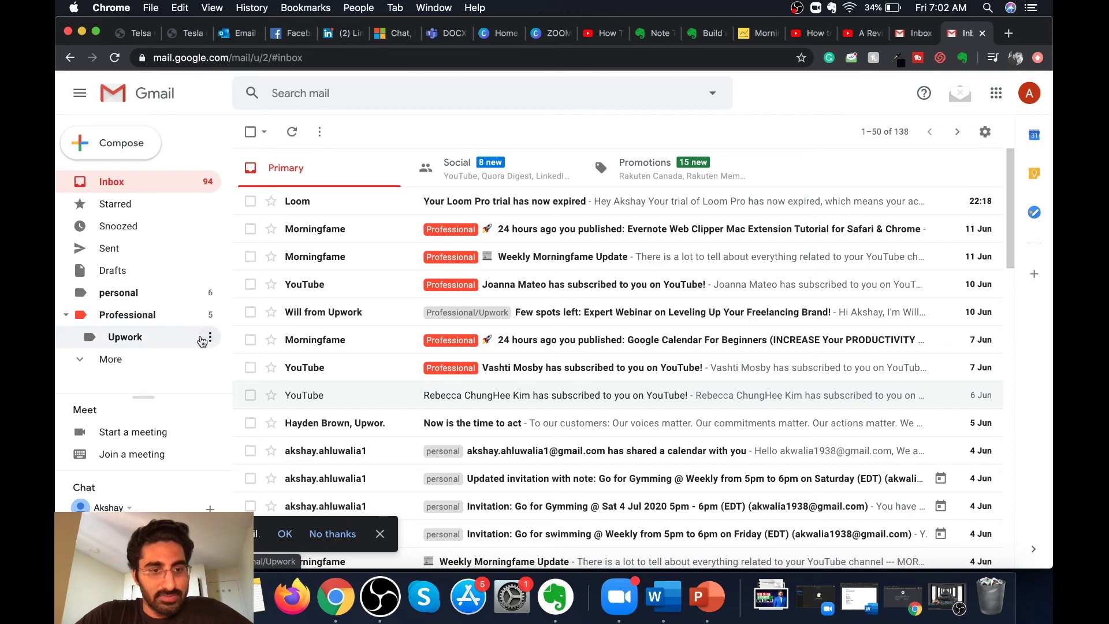
Step: Open the options menu of the Upwork sublabel
left_click(209, 337)
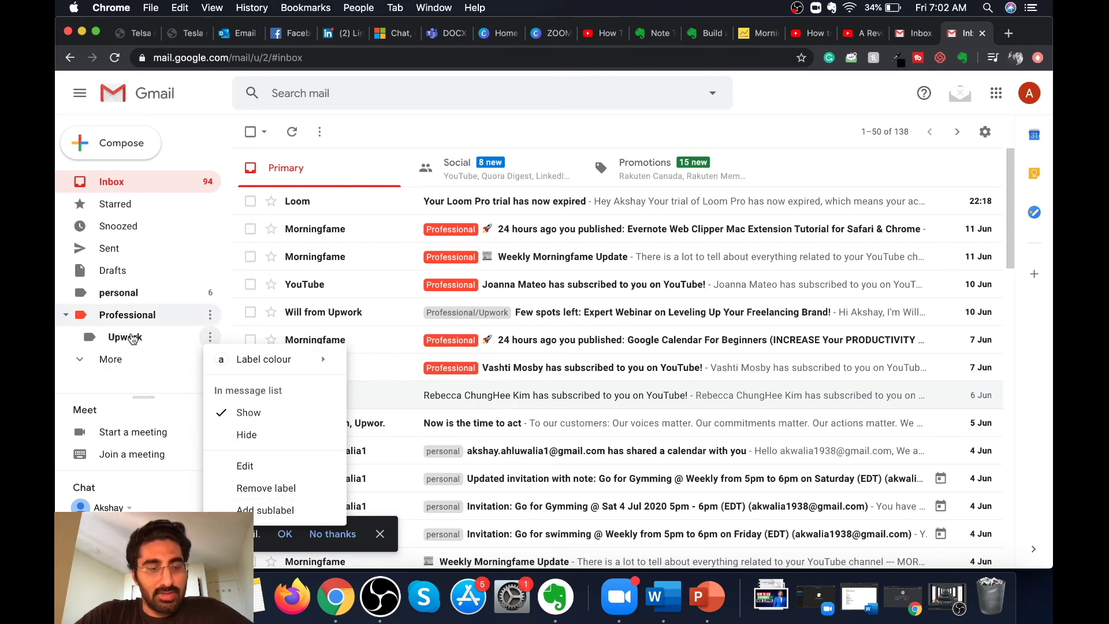
Step: Dismiss the Upwork label menu and review the inbox with the webinar email tagged Professional/Upwork
left_click(404, 133)
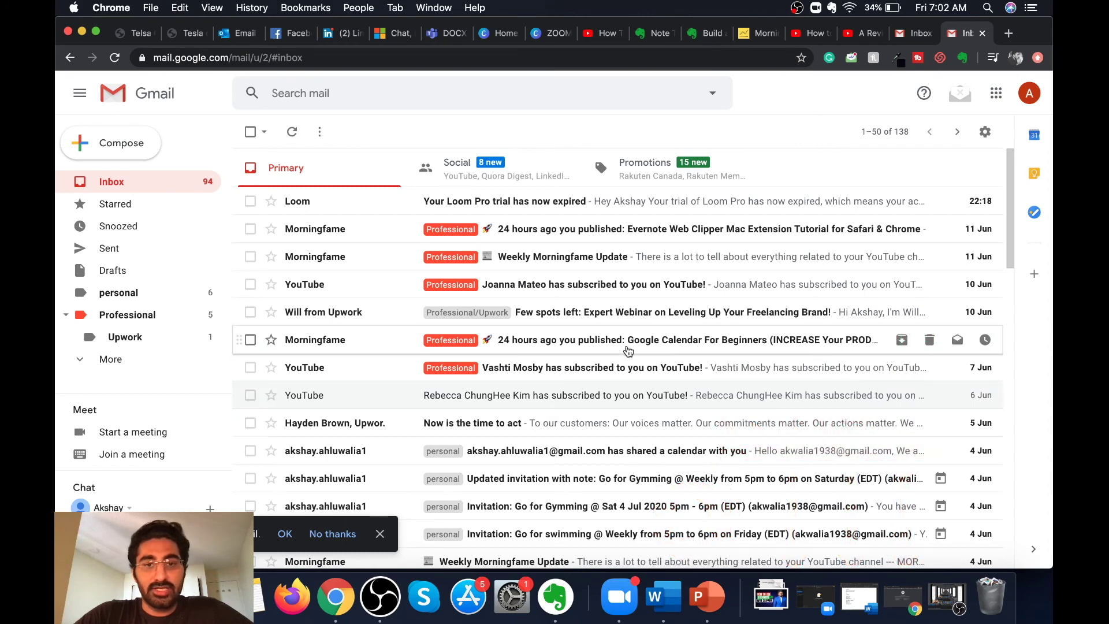
scroll(628, 351, "down", 1)
scroll(628, 351, "up", 1)
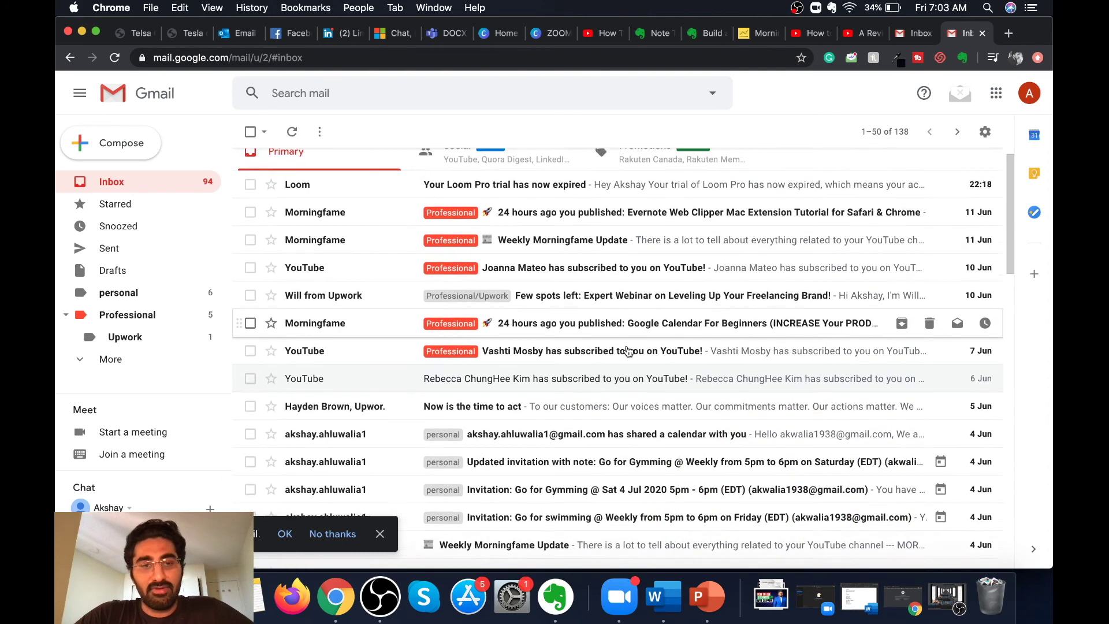